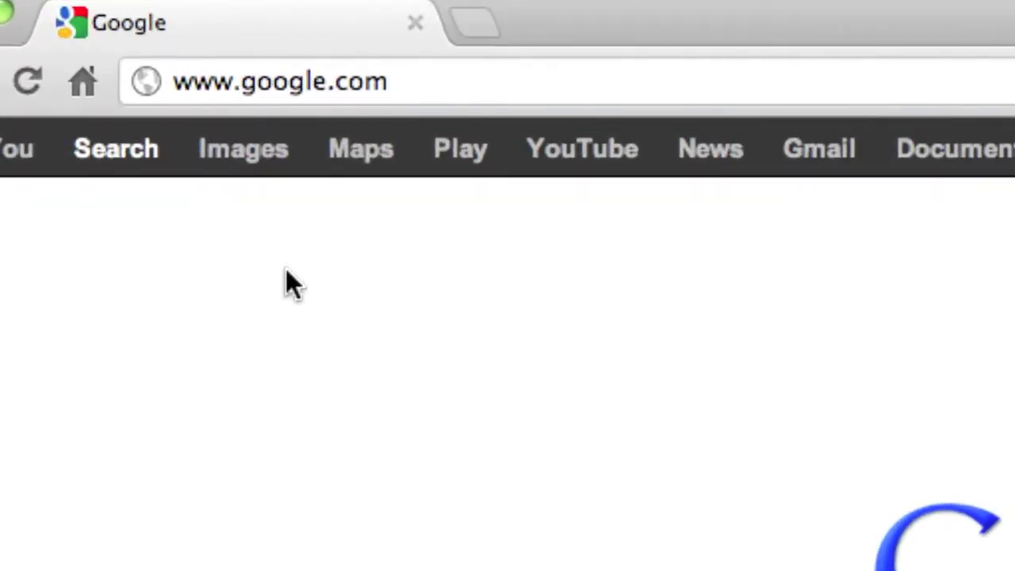
Go to plus.google.com and start creating a new Google Account.
click(442, 82)
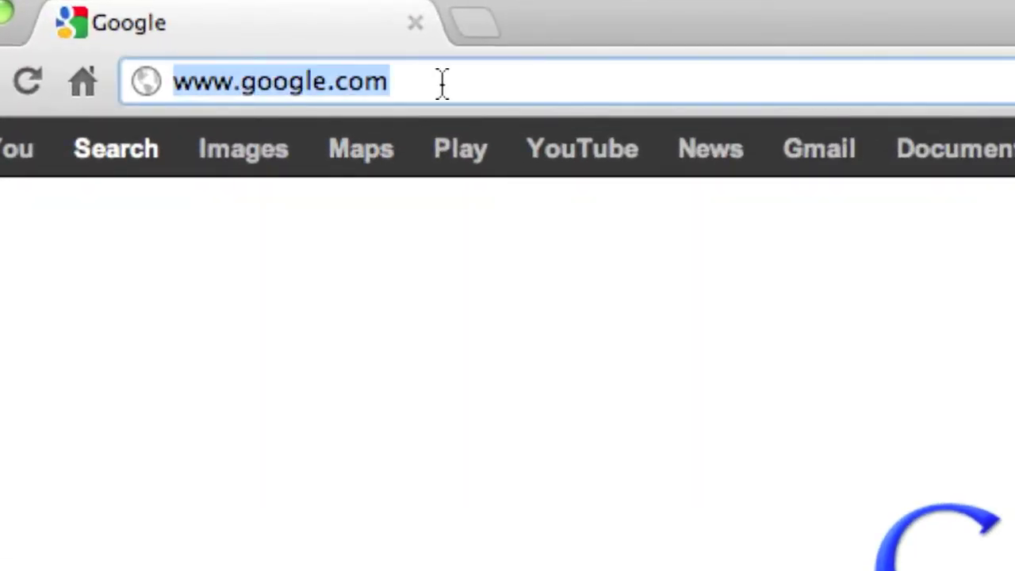
text(plus.google)
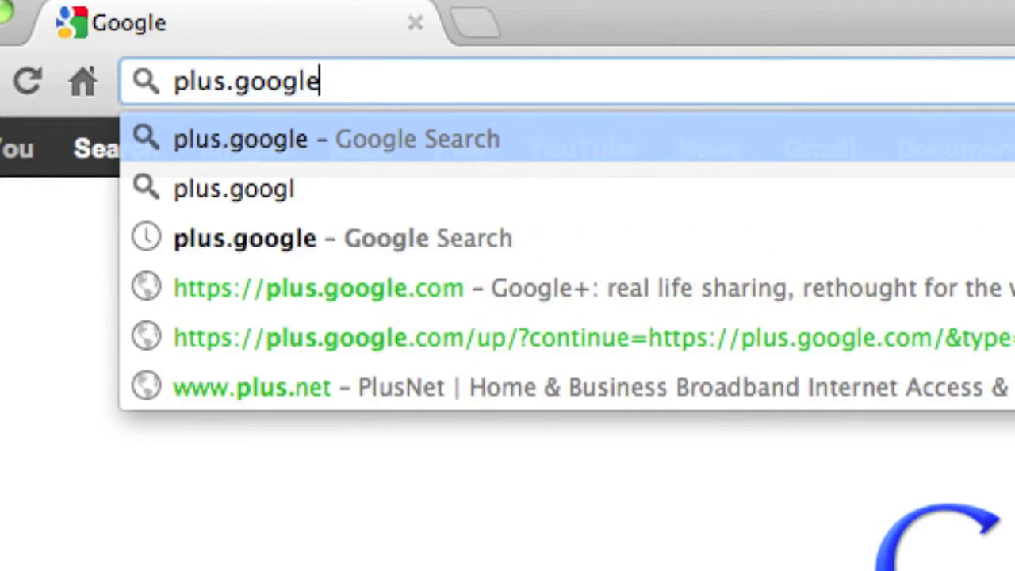
text(.co)
key(Return)
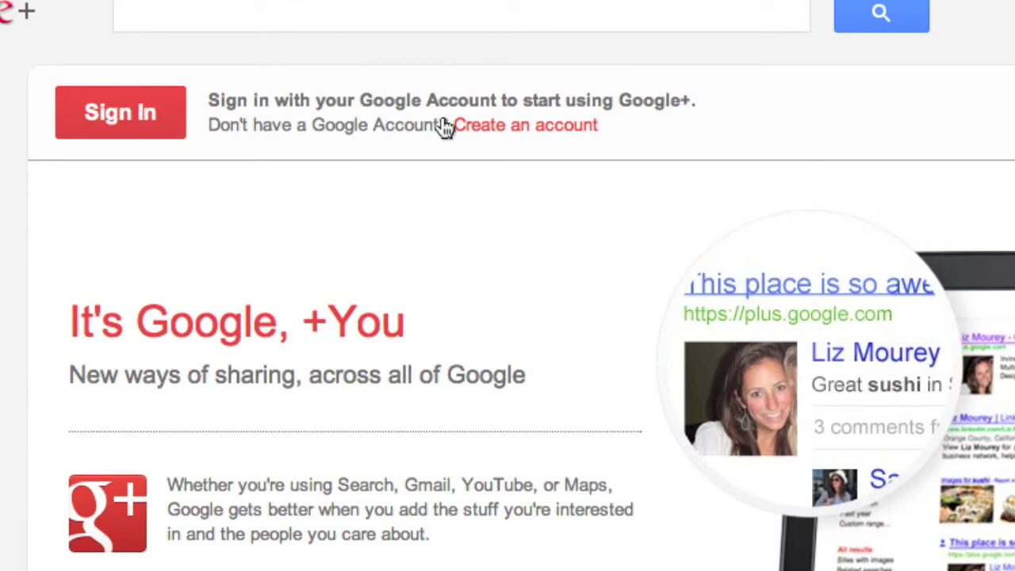
click(510, 127)
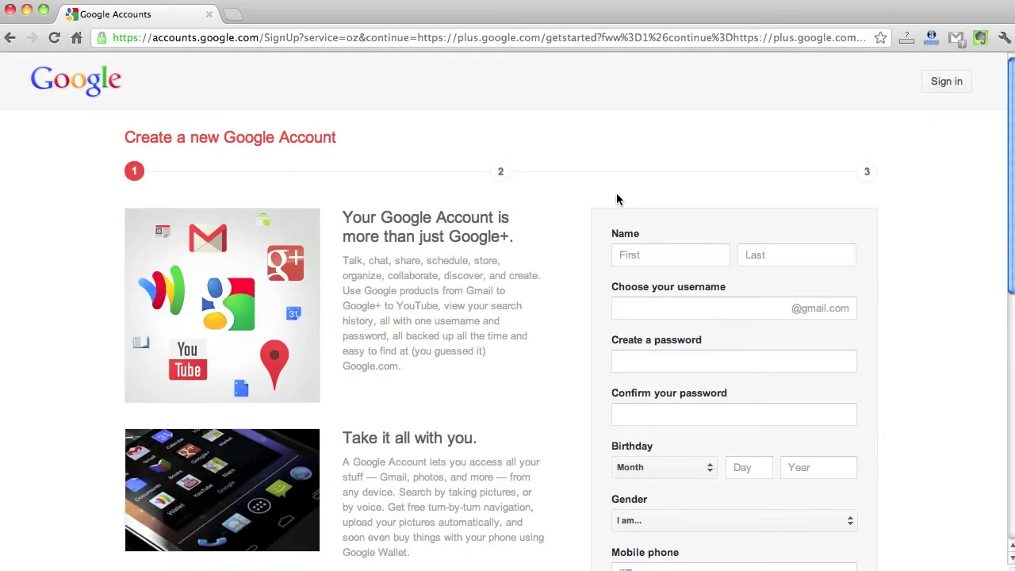
Try out a sample password in the sign-up form to check its strength, and clear the password field again.
scroll(617, 198, down, 3)
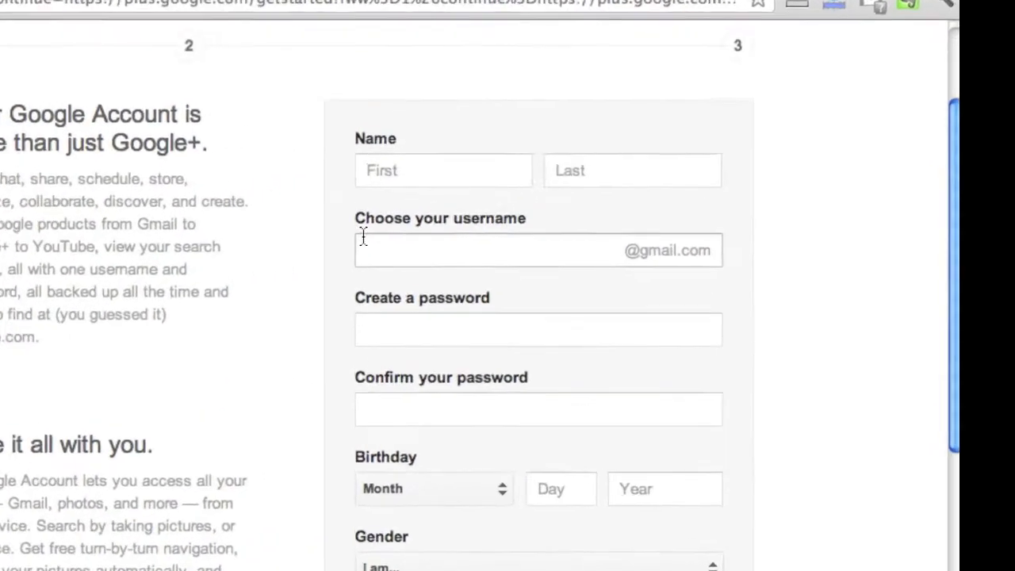
scroll(307, 243, down, 2)
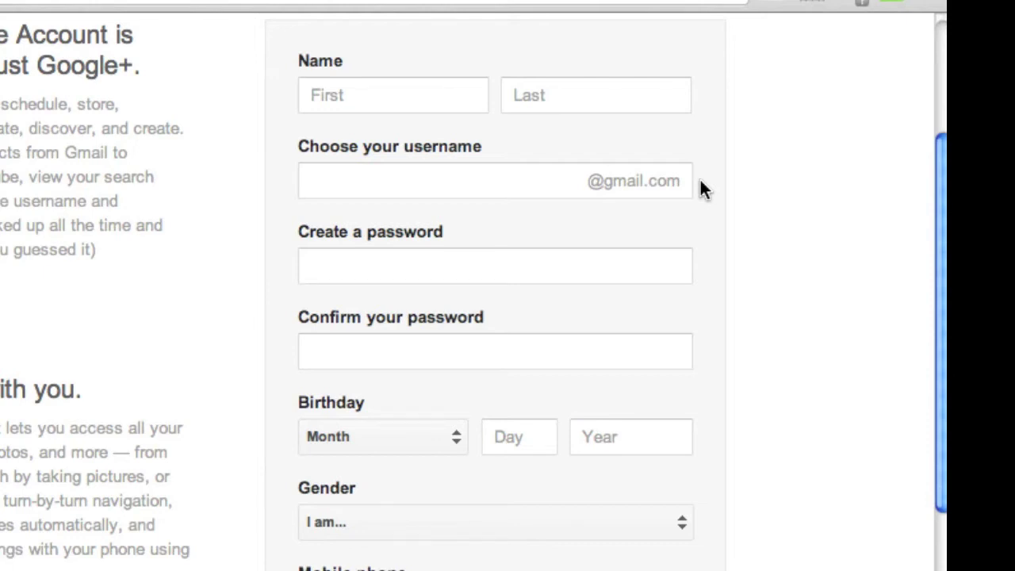
click(421, 263)
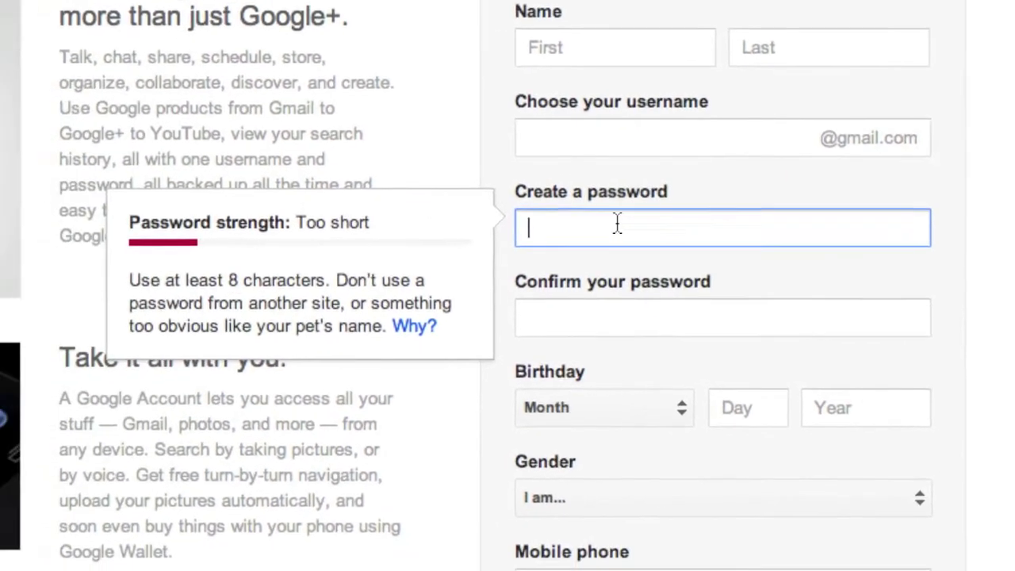
text(•••••)
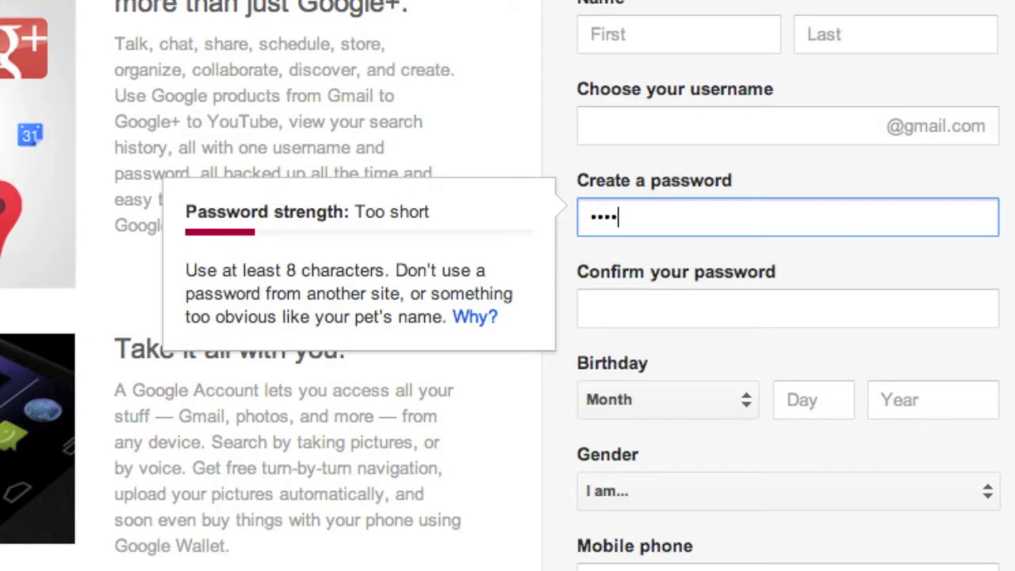
text(••••)
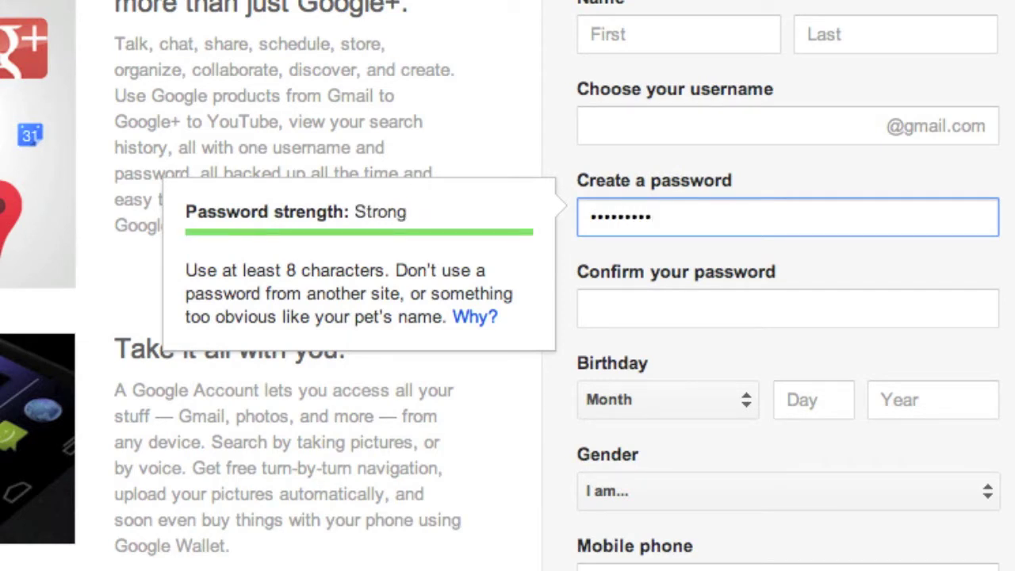
text(•)
key(BackSpace)
key(BackSpace)
key(BackSpace)
key(BackSpace)
text(••)
key(BackSpace)
key(BackSpace)
key(BackSpace)
key(BackSpace)
key(BackSpace)
key(BackSpace)
key(BackSpace)
key(BackSpace)
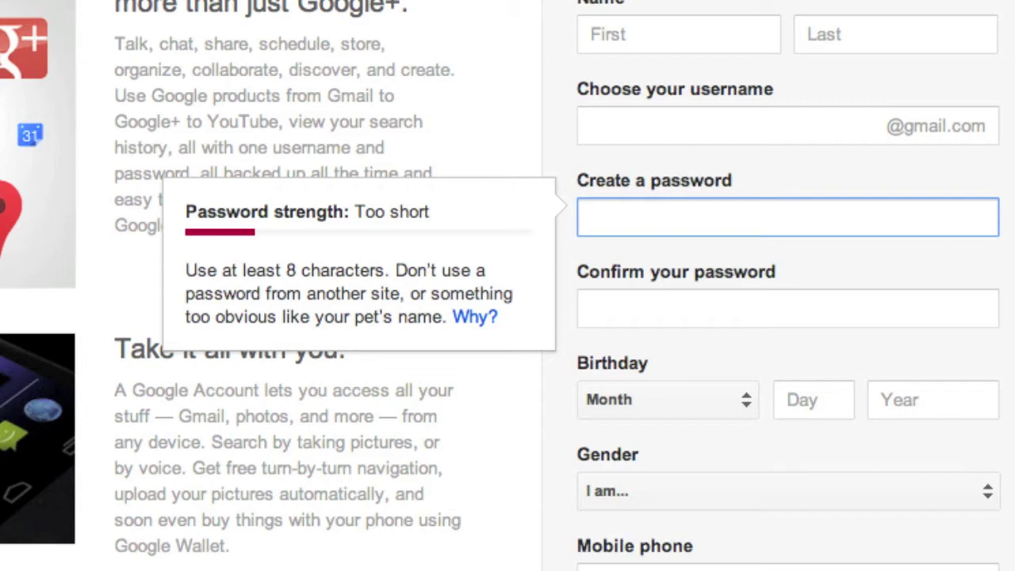
Request a new pair of verification words three times in the form's robot check.
scroll(957, 349, down, 3)
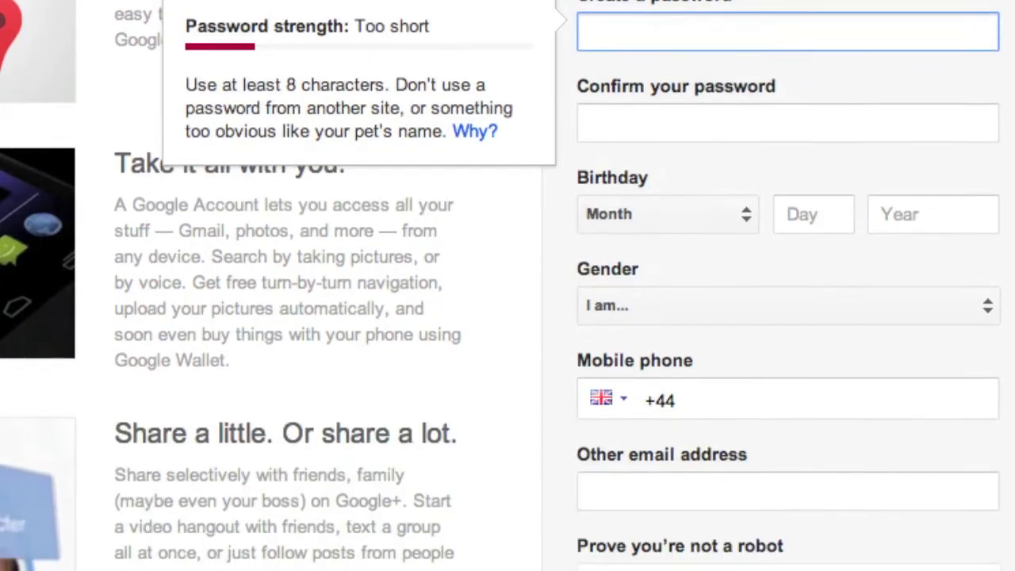
scroll(765, 214, up, 2)
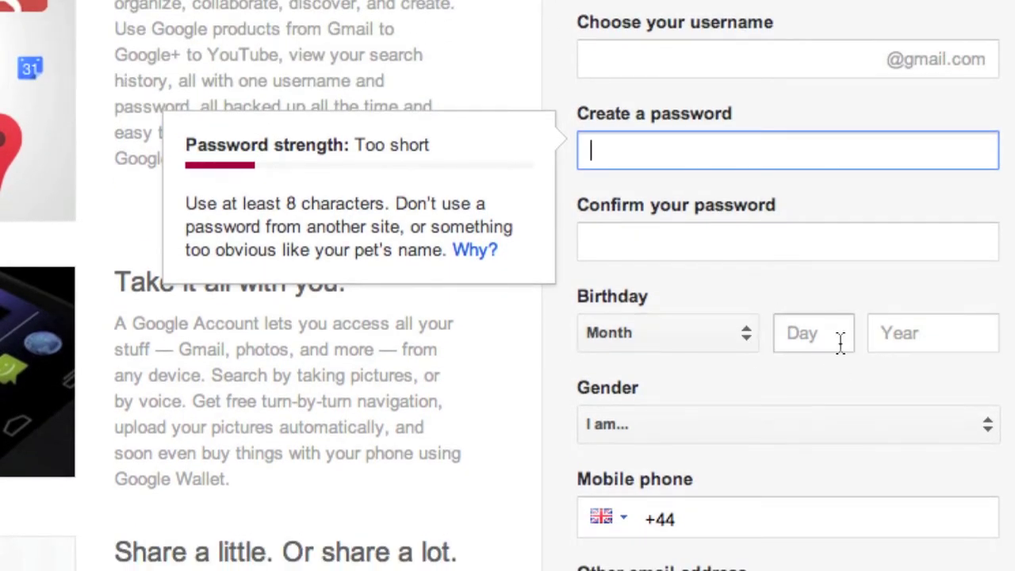
scroll(976, 438, down, 2)
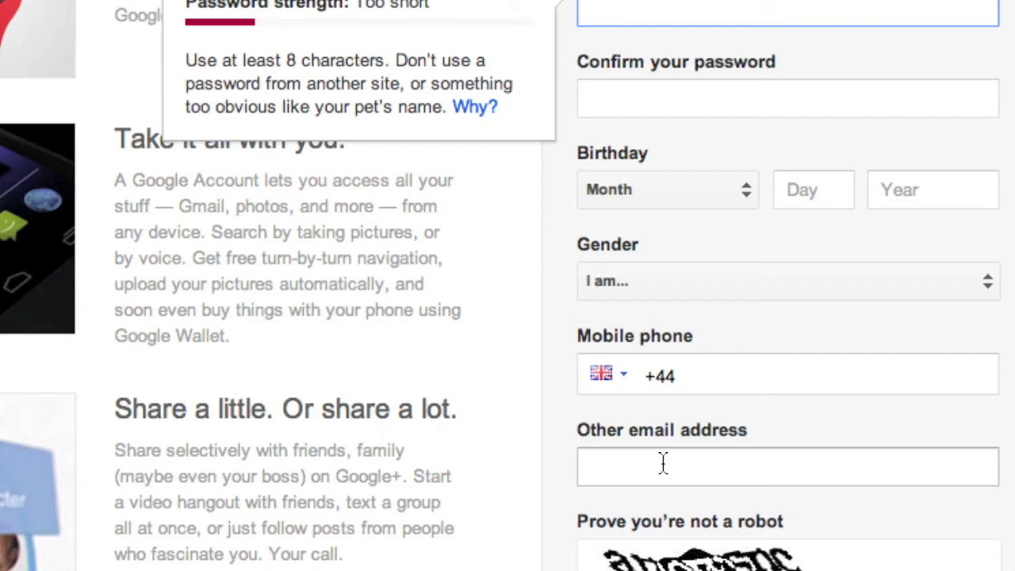
scroll(663, 464, down, 3)
scroll(665, 468, down, 4)
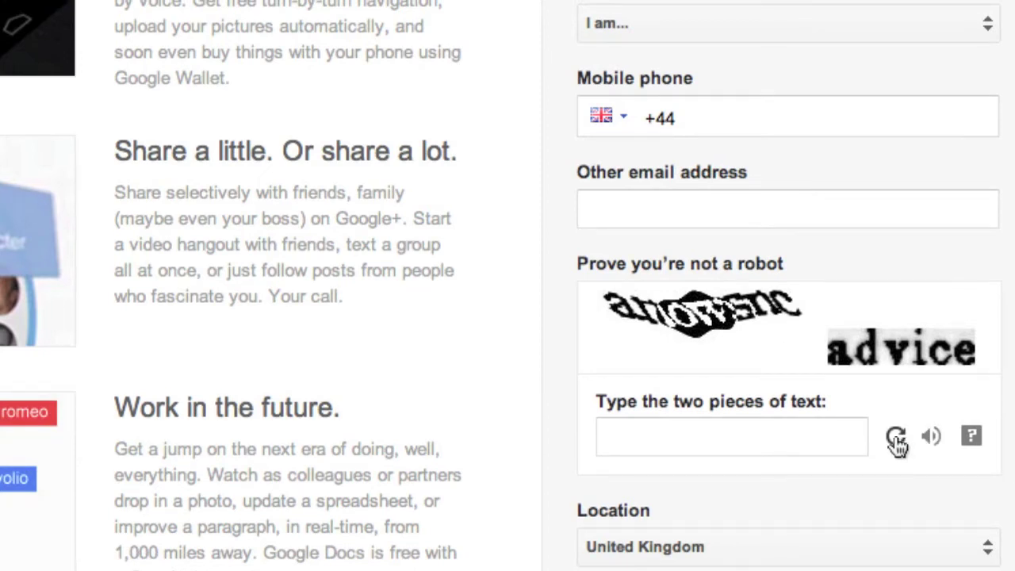
click(894, 470)
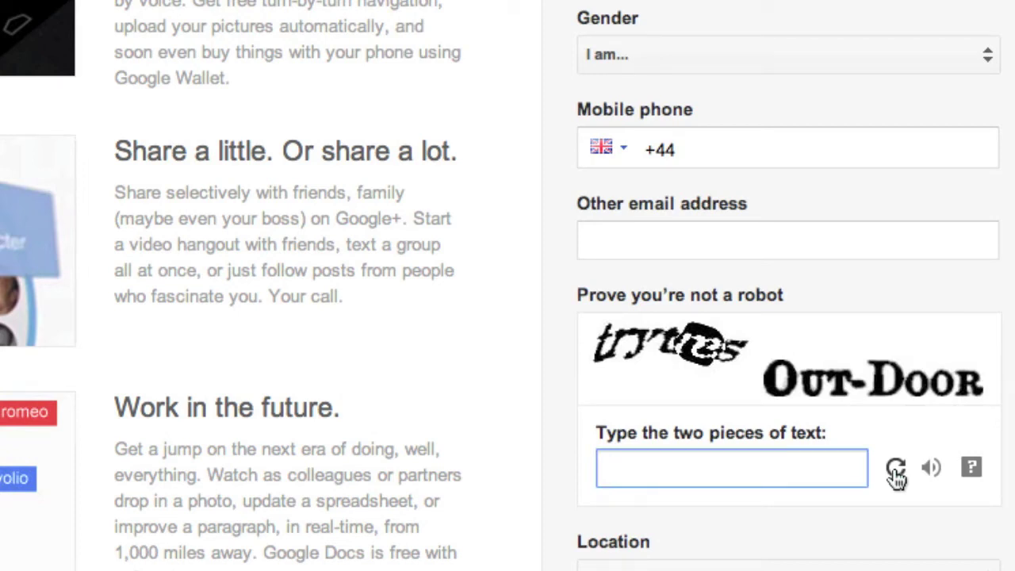
click(895, 469)
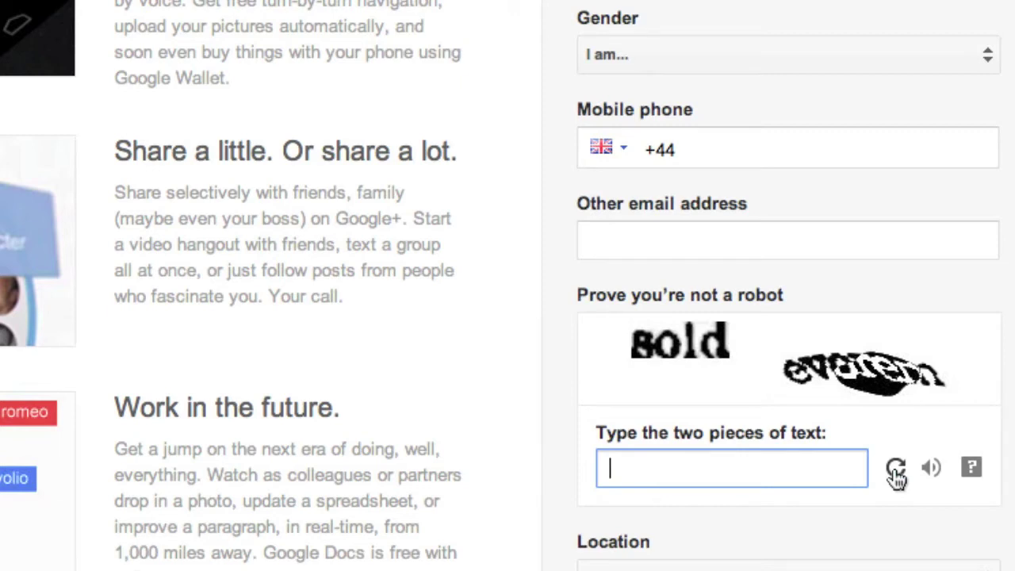
click(896, 469)
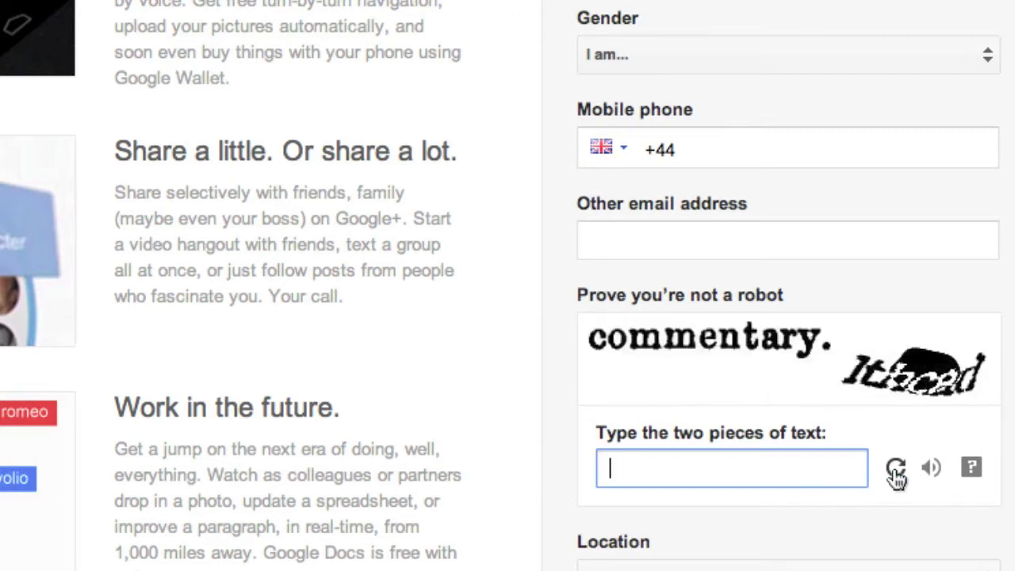
Agree to the Google Terms of Service and Privacy Policy, and switch the +1 personalization option off and back on.
scroll(895, 476, down, 3)
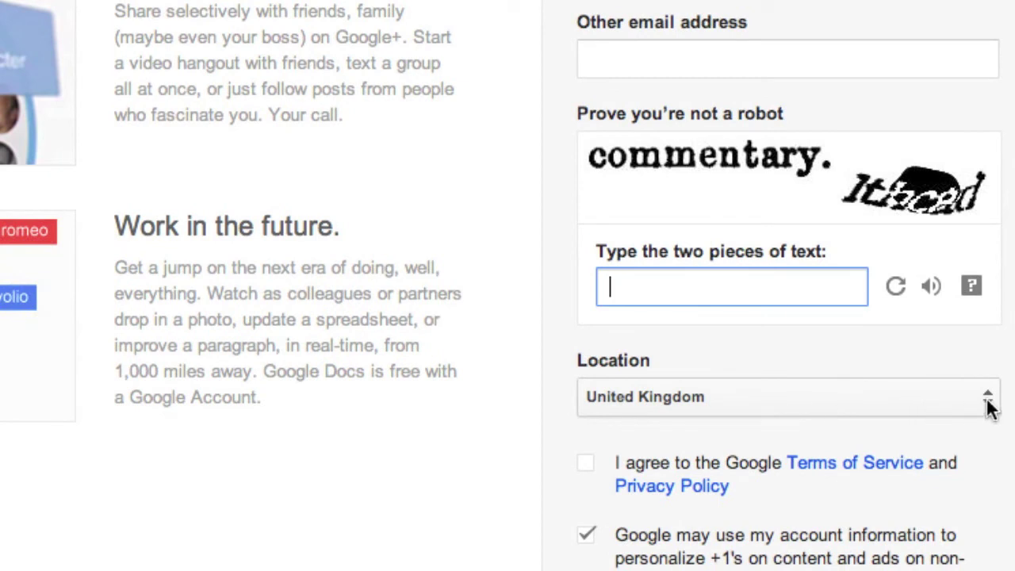
scroll(615, 449, down, 1)
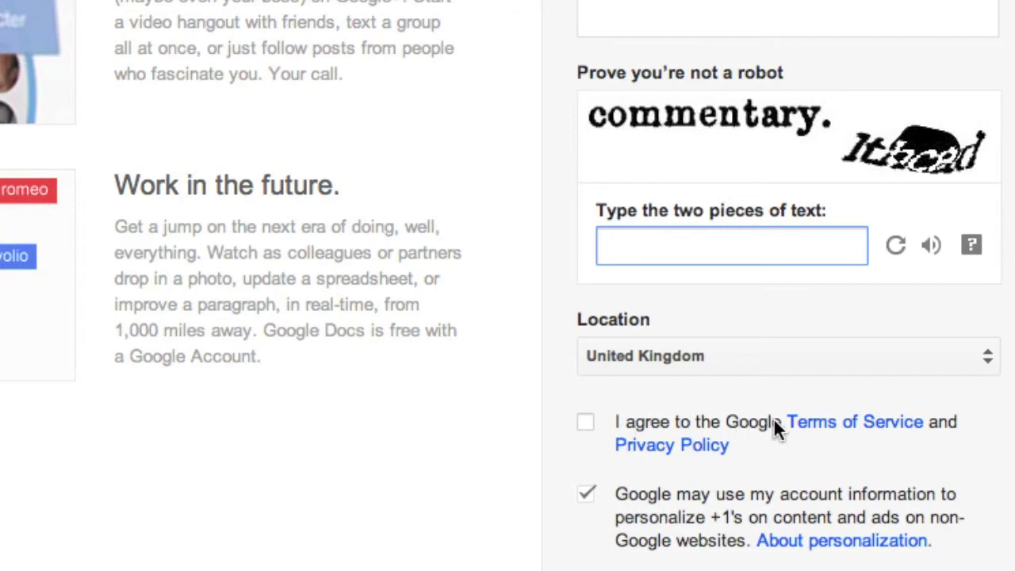
click(587, 433)
click(587, 498)
click(586, 498)
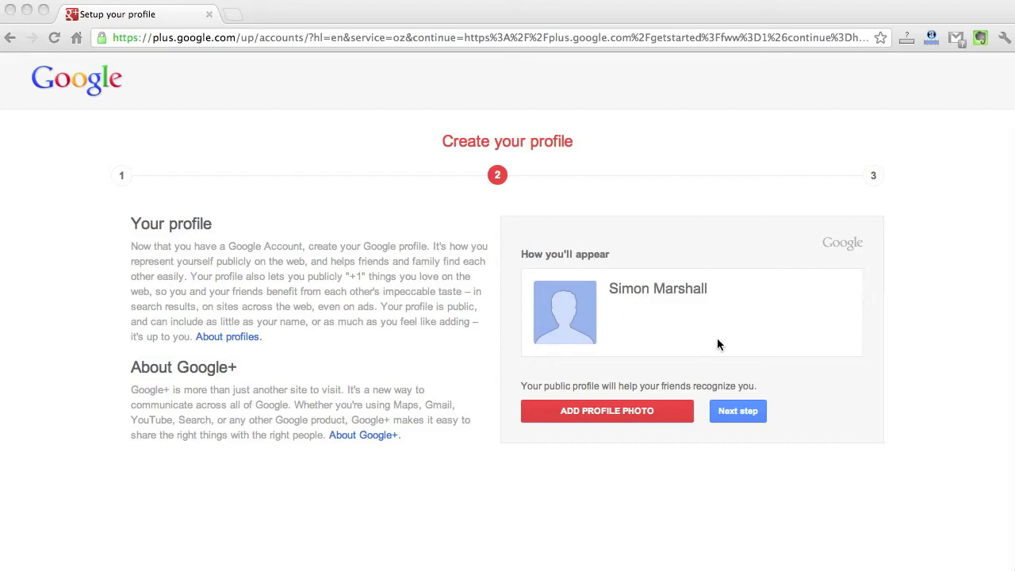
Proceed past the profile creation page without adding a profile photo.
click(743, 411)
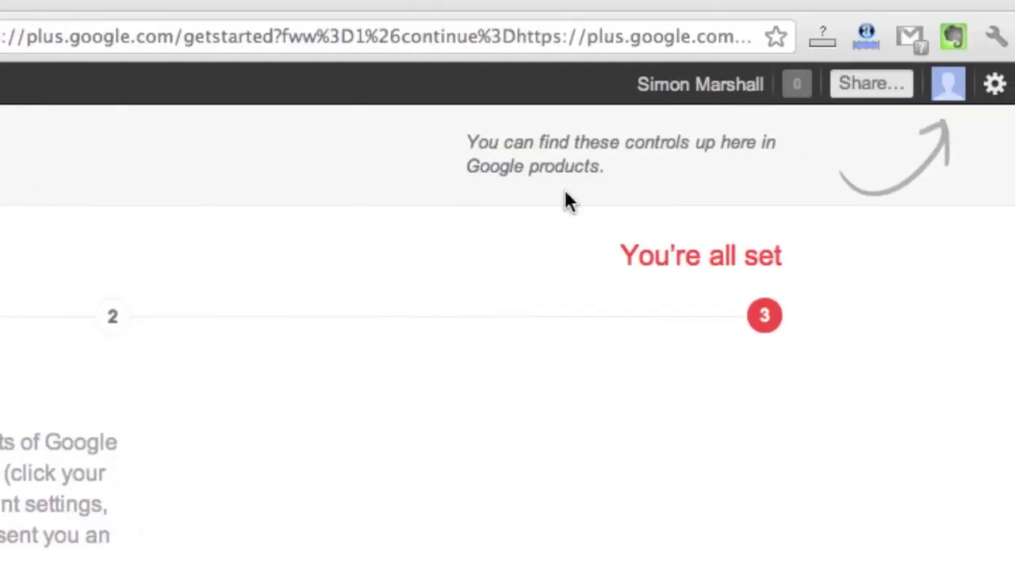
Examine the notifications, the account details and the options available in the Google bar.
click(793, 87)
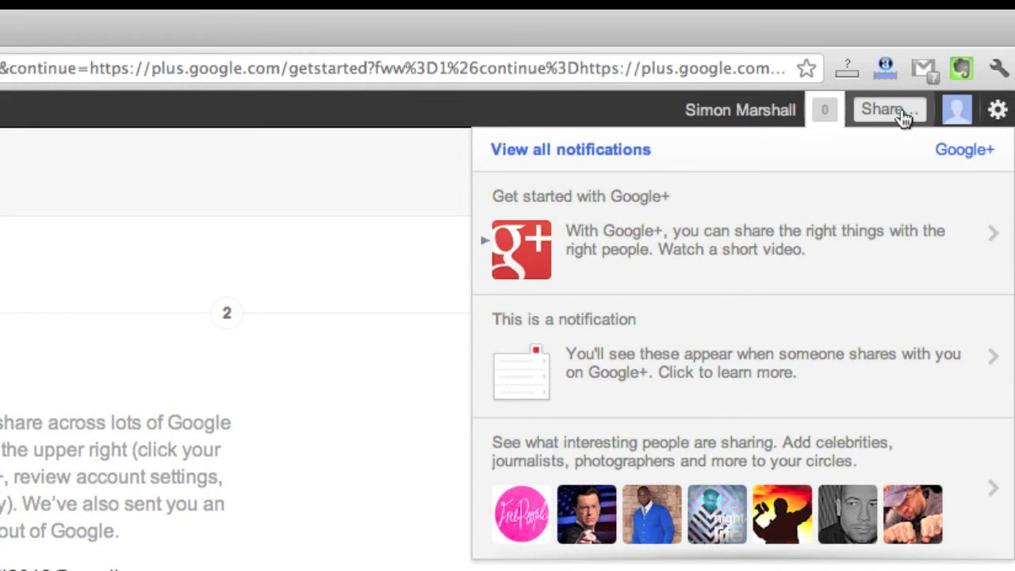
click(956, 111)
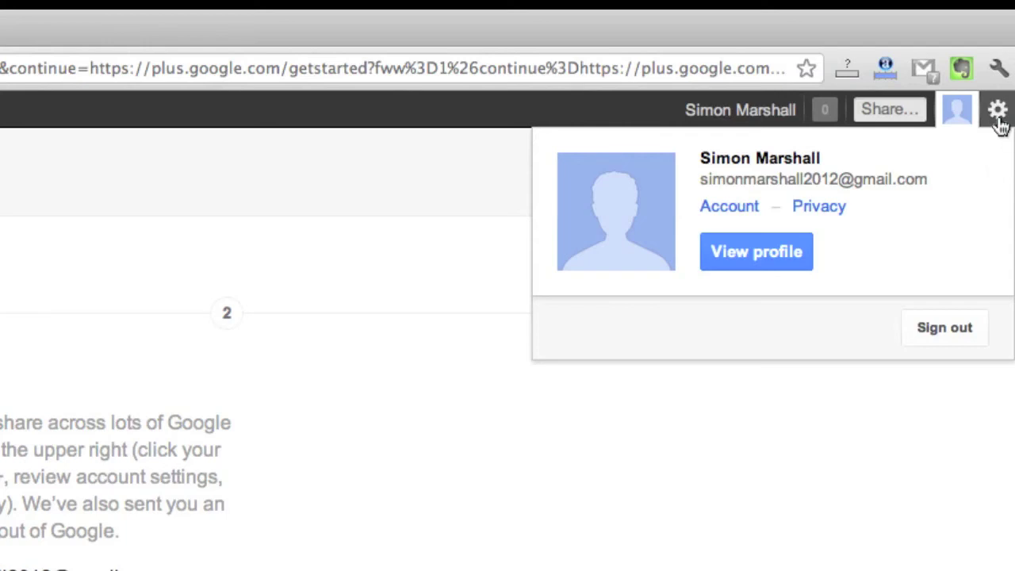
click(999, 120)
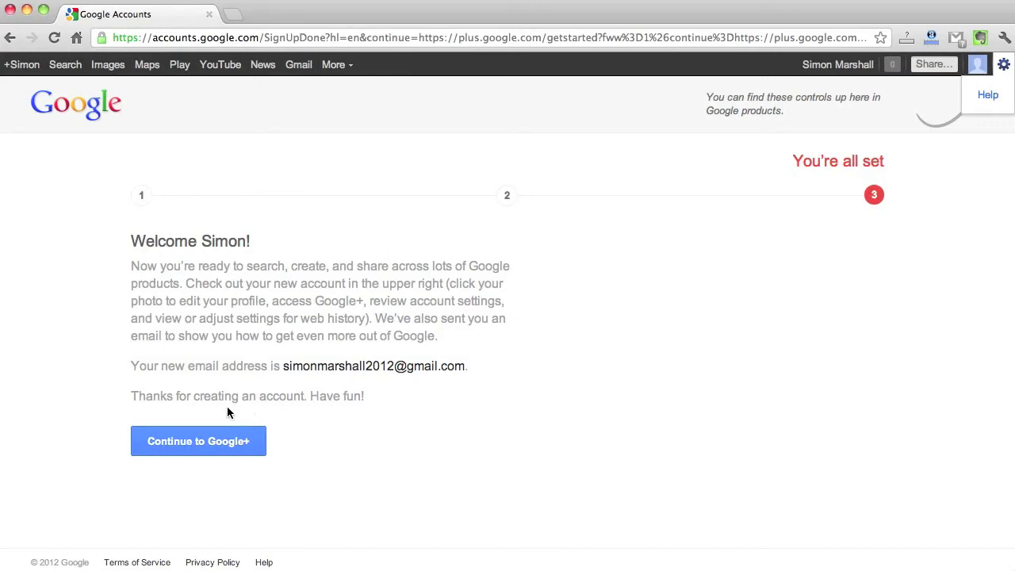
Continue to Google+ and skip adding people you know without searching for anyone.
click(188, 446)
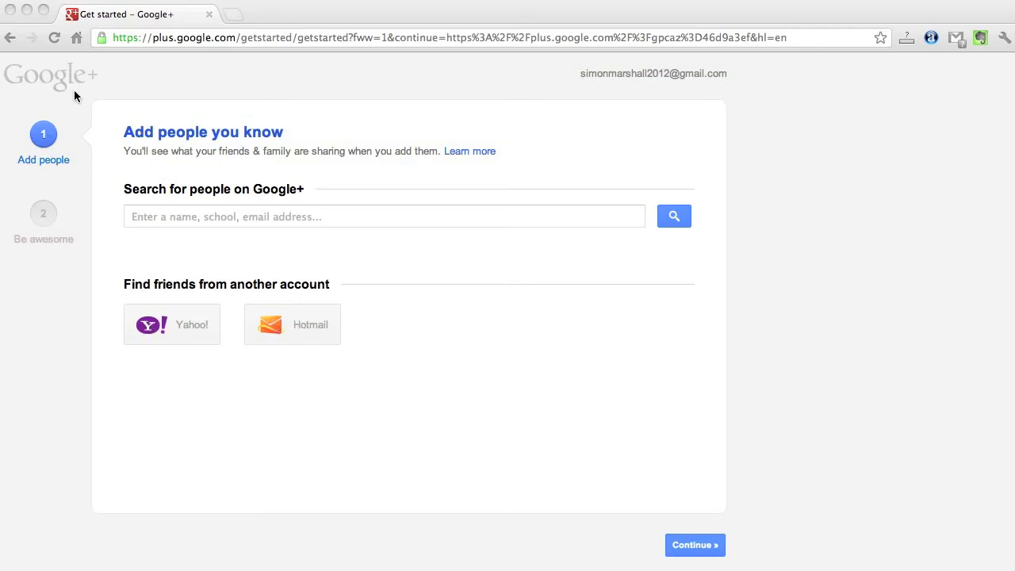
click(286, 215)
click(342, 214)
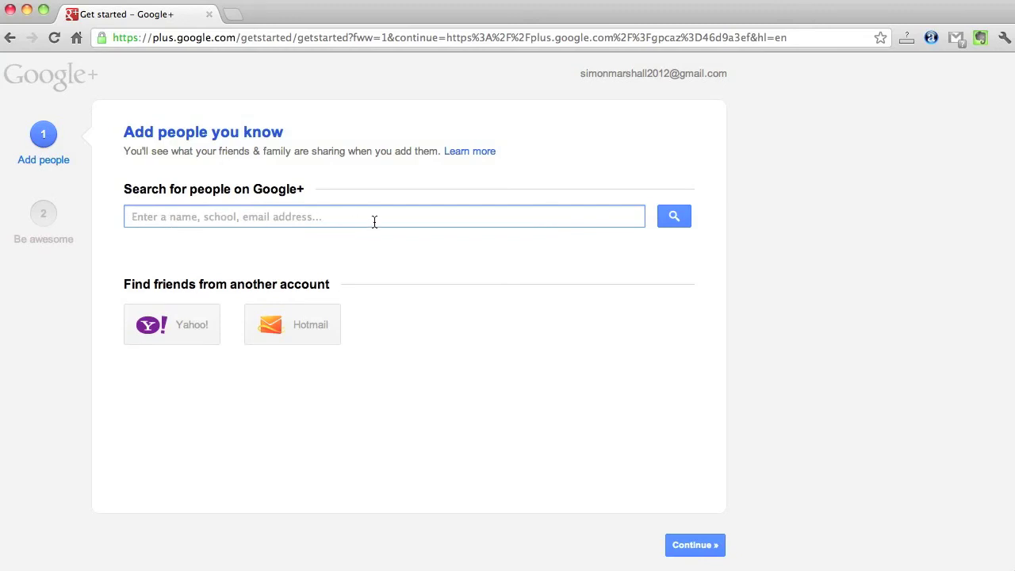
click(696, 545)
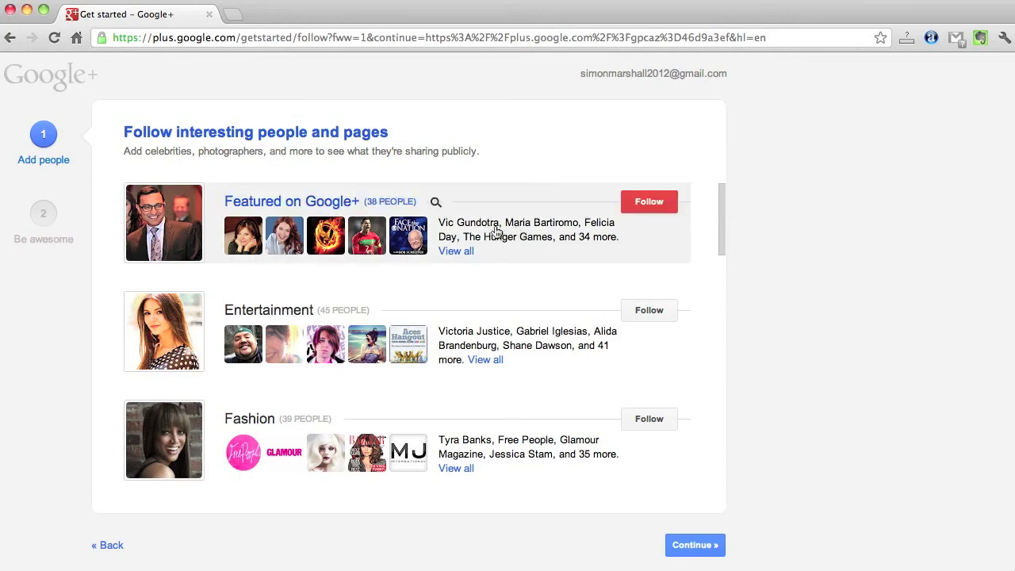
Browse the suggested categories, follow the Featured on Google+ group and acknowledge the explanation about circles.
scroll(496, 230, down, 5)
scroll(496, 231, down, 4)
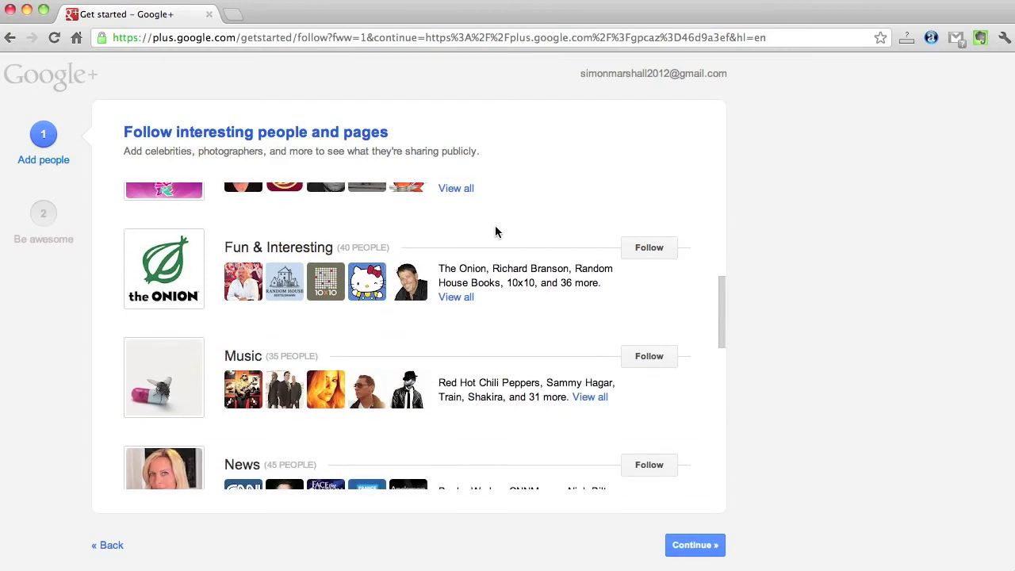
scroll(496, 230, down, 5)
scroll(508, 238, up, 12)
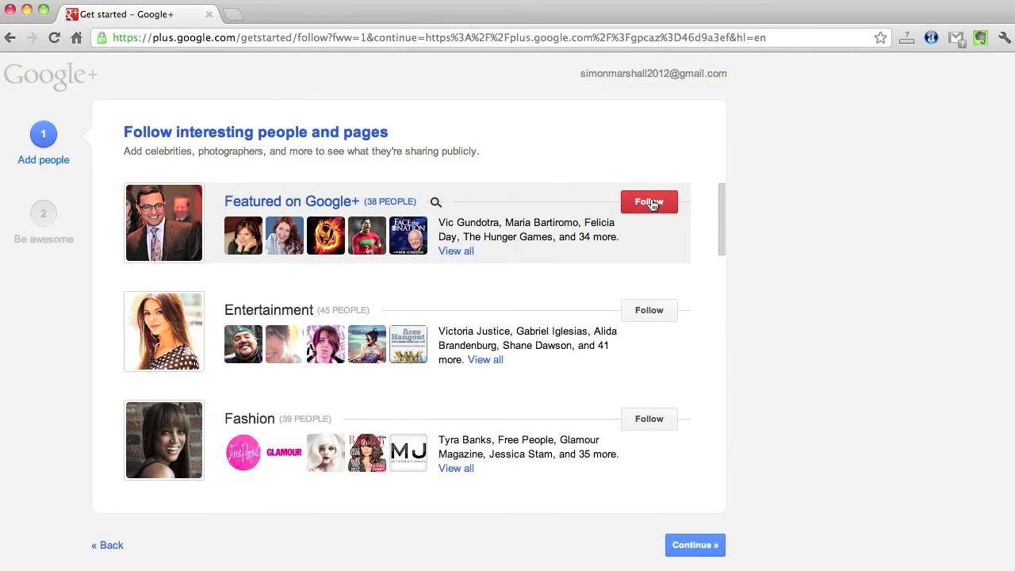
scroll(645, 214, down, 1)
scroll(641, 218, up, 1)
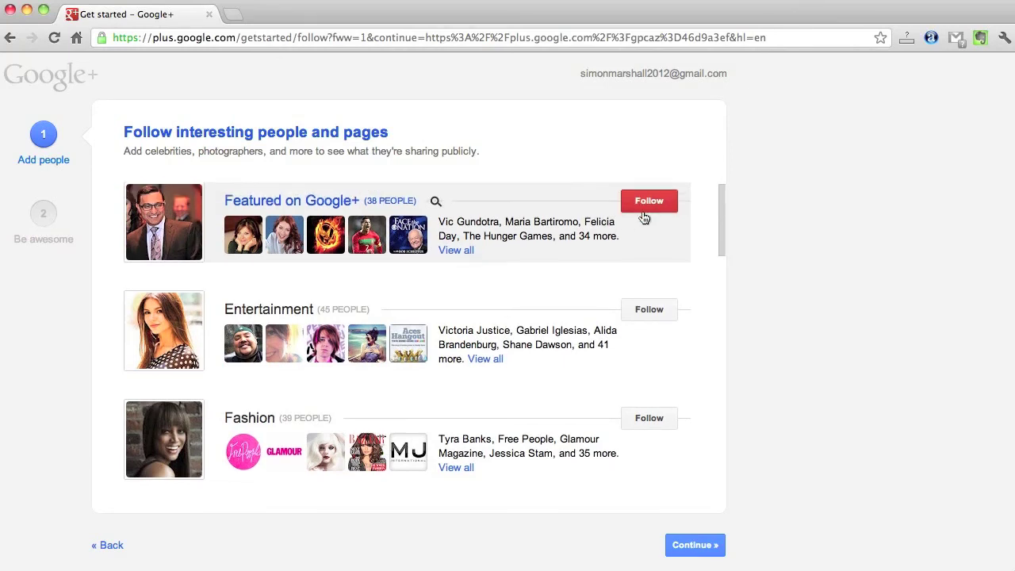
click(647, 205)
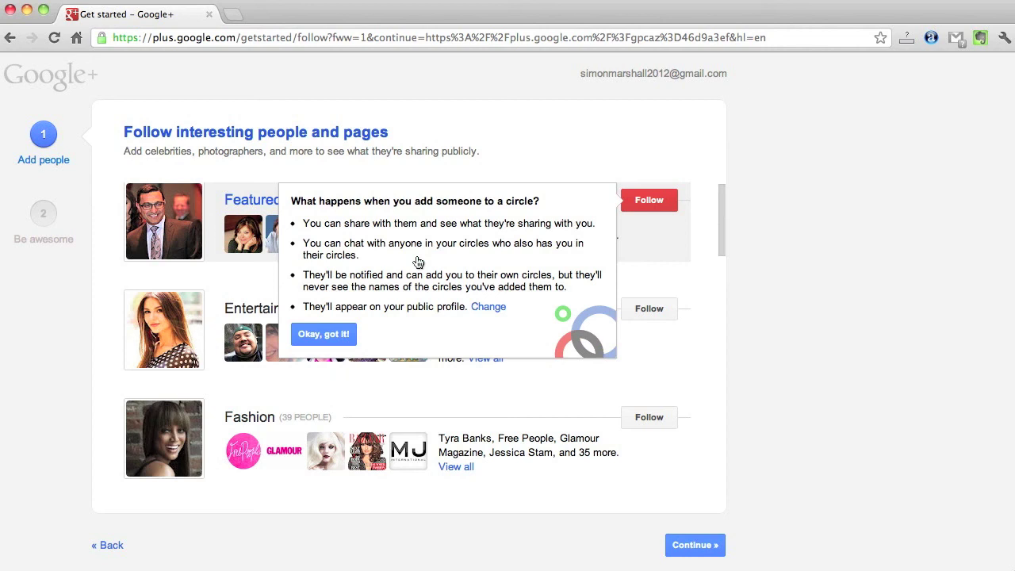
click(320, 336)
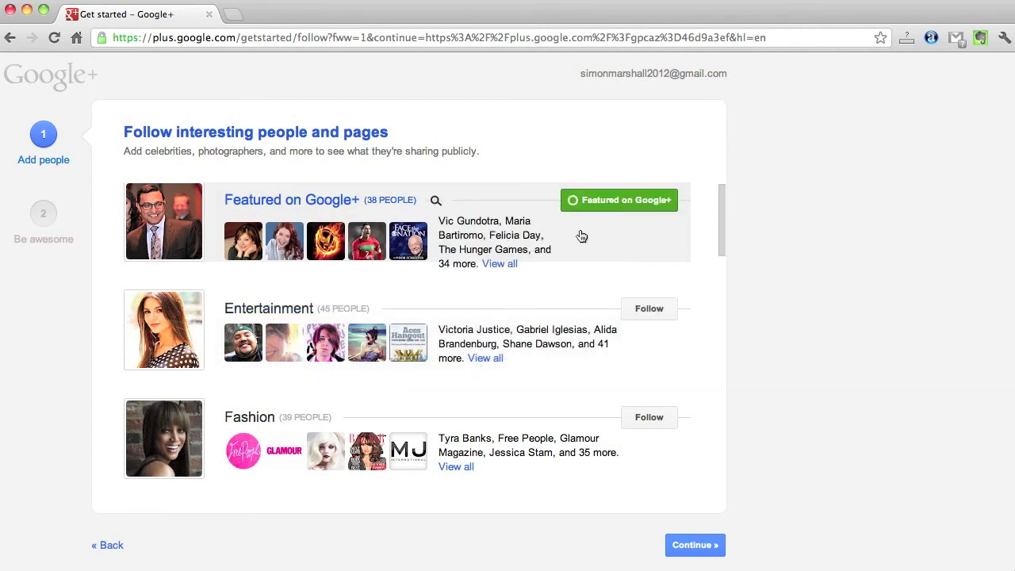
Continue past the follow suggestions and finish the profile setup with photo, work, school and location left empty.
scroll(508, 219, down, 5)
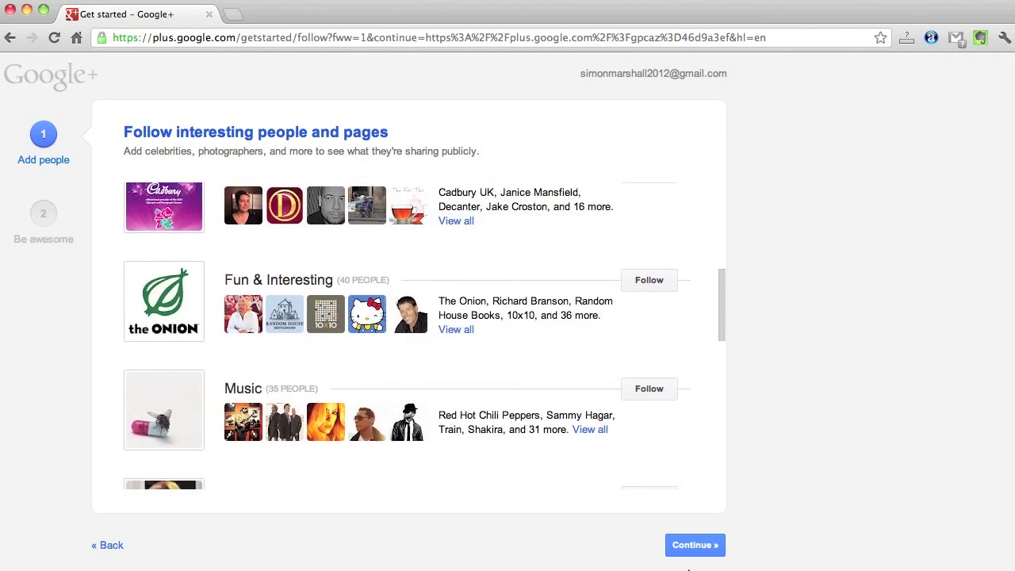
click(705, 545)
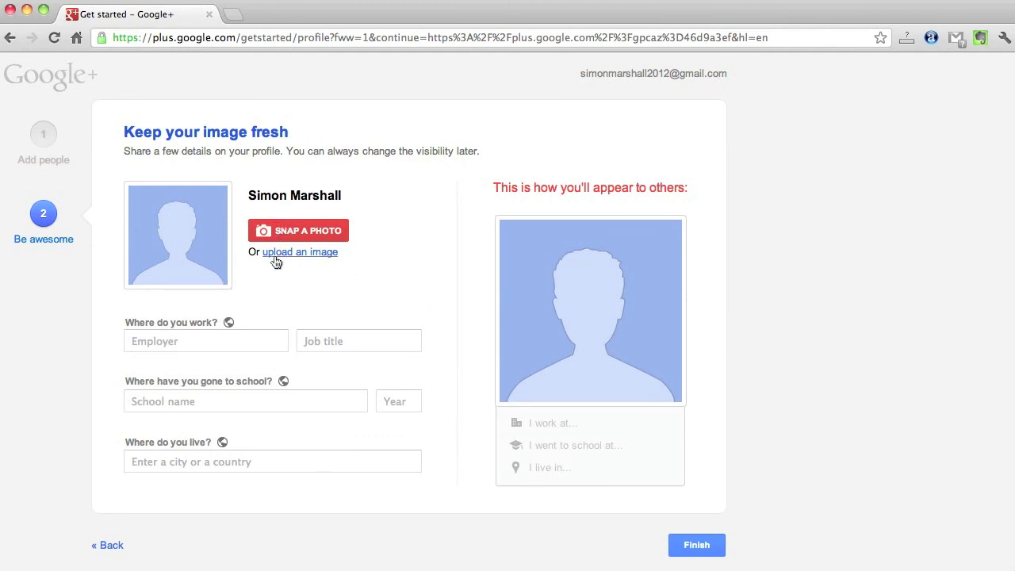
click(192, 345)
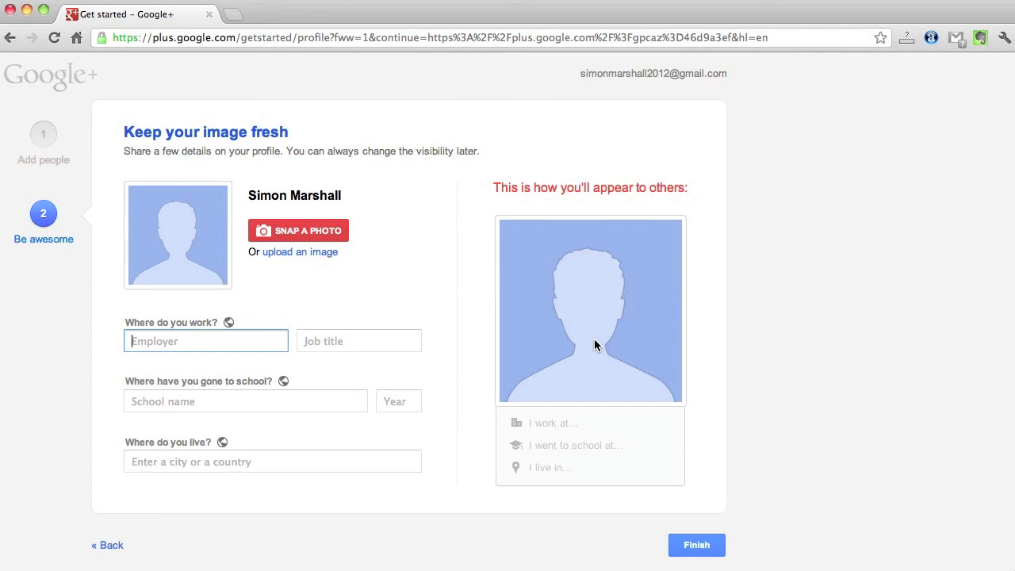
click(690, 546)
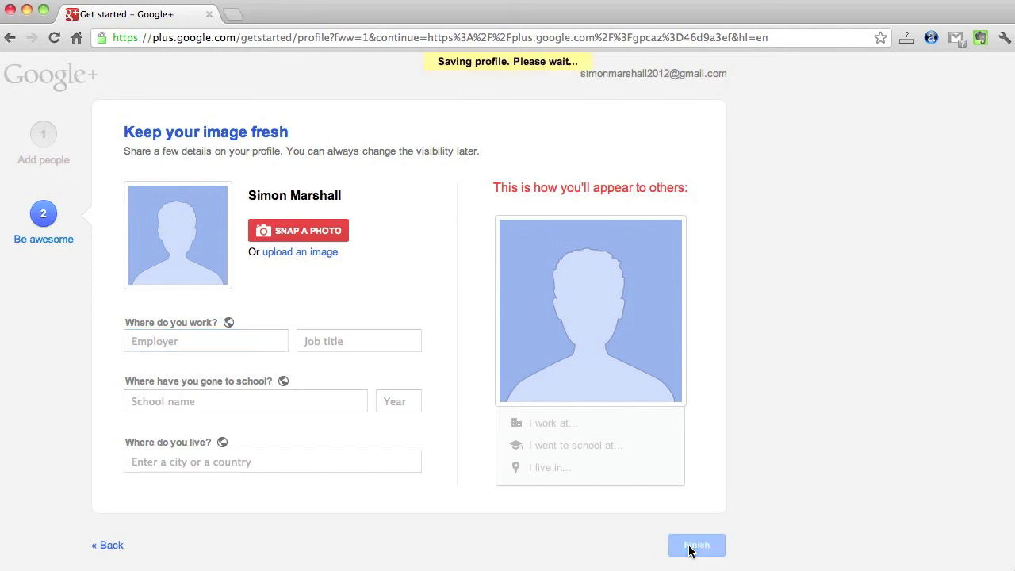